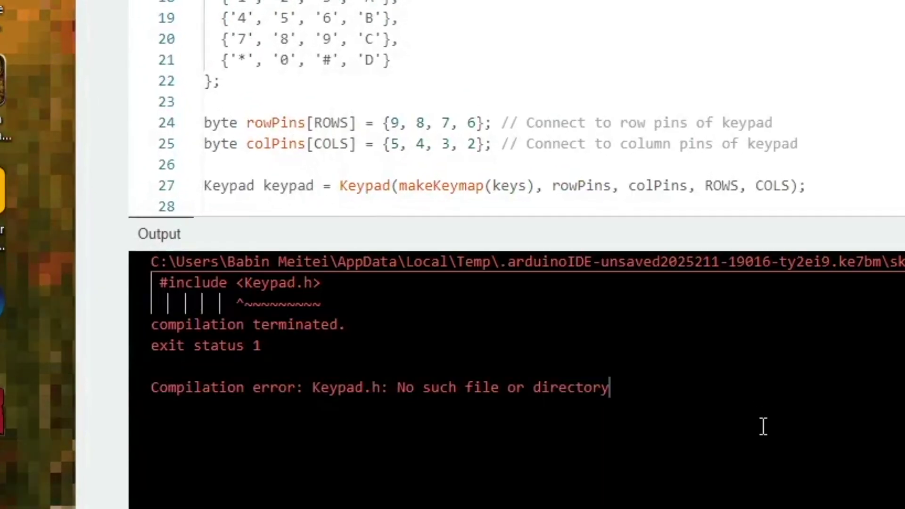
Recompile the sketch and confirm it still fails on the missing Keypad.h
{"action": "key", "text": "ctrl+shift+Left"}
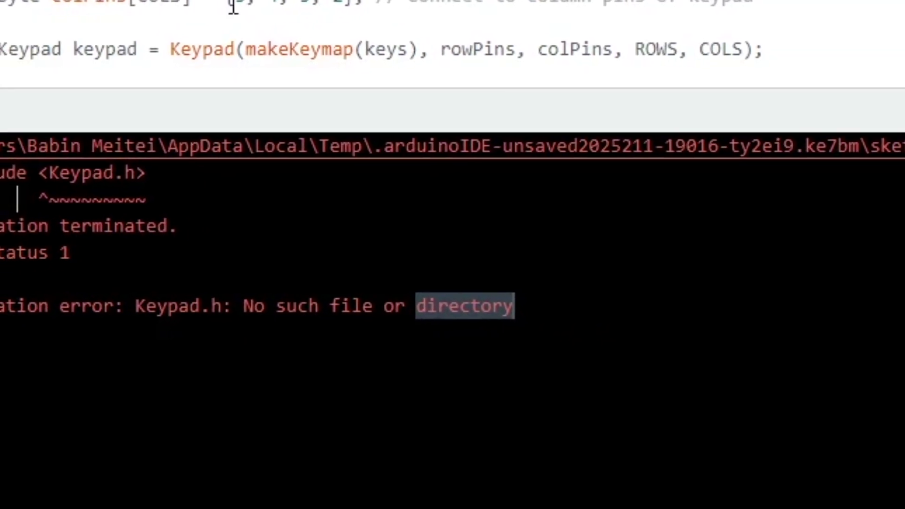
{"action": "left_click", "coordinate": [708, 259]}
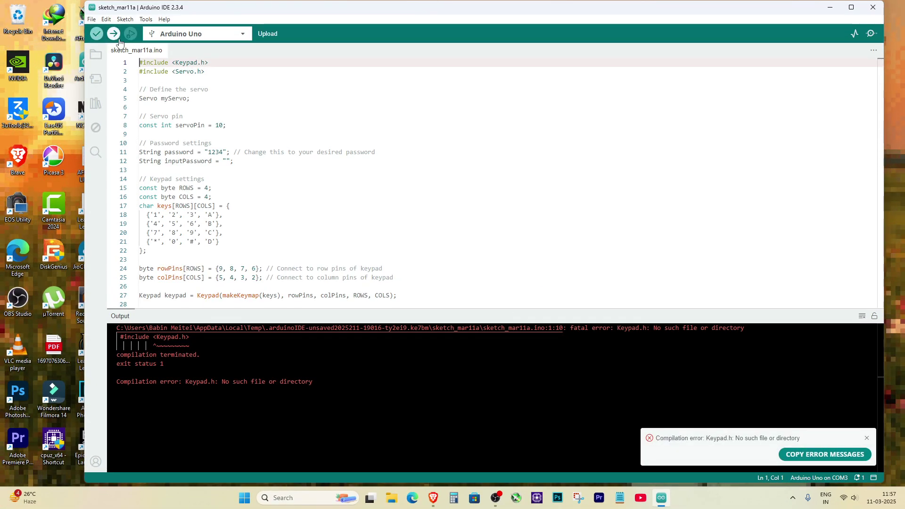
{"action": "left_click", "coordinate": [118, 40]}
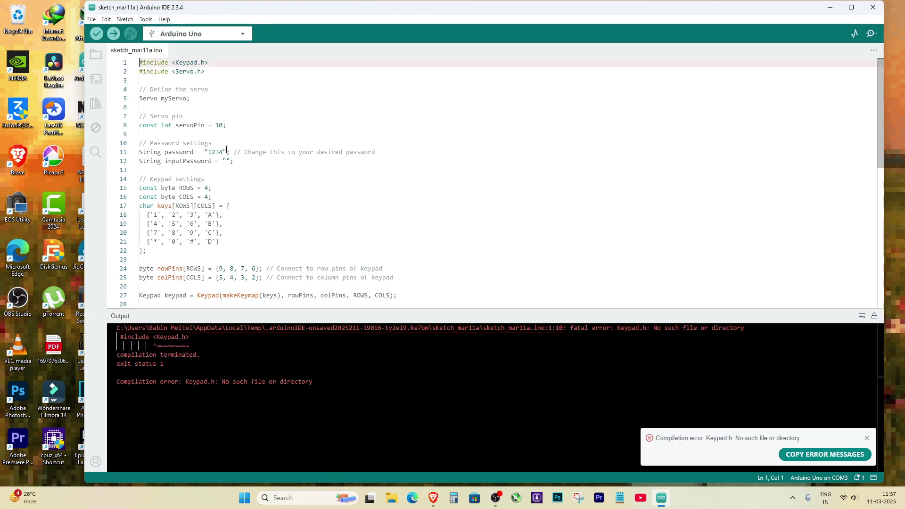
Bring up the Library Manager via Sketch > Include Library > Manage Libraries
{"action": "left_click", "coordinate": [142, 22]}
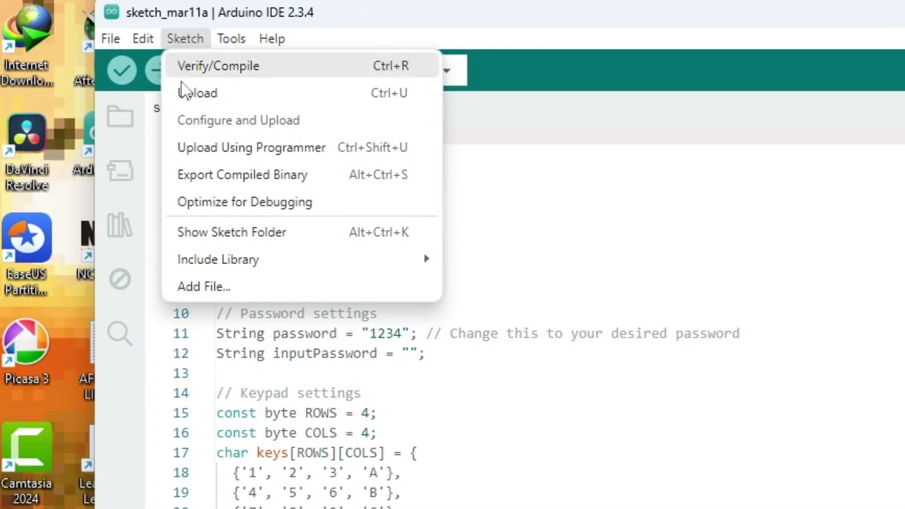
{"action": "mouse_move", "coordinate": [218, 260]}
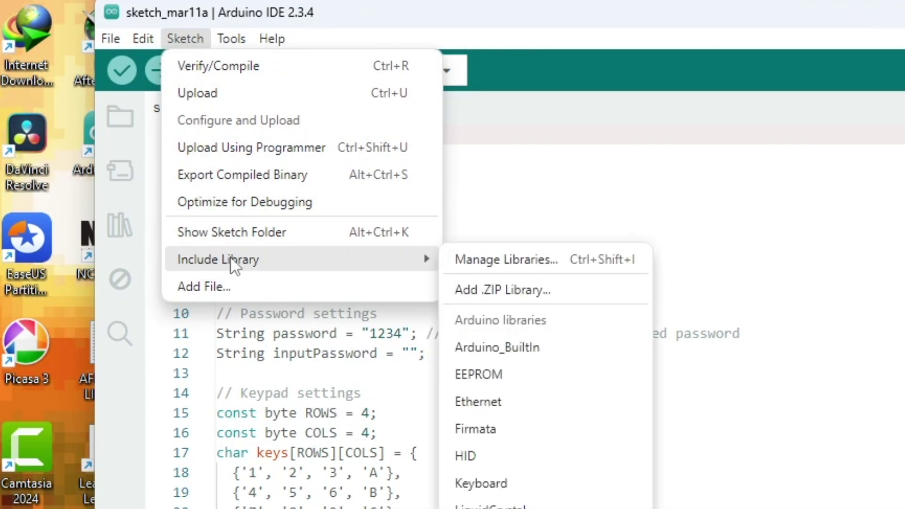
{"action": "left_click", "coordinate": [532, 268]}
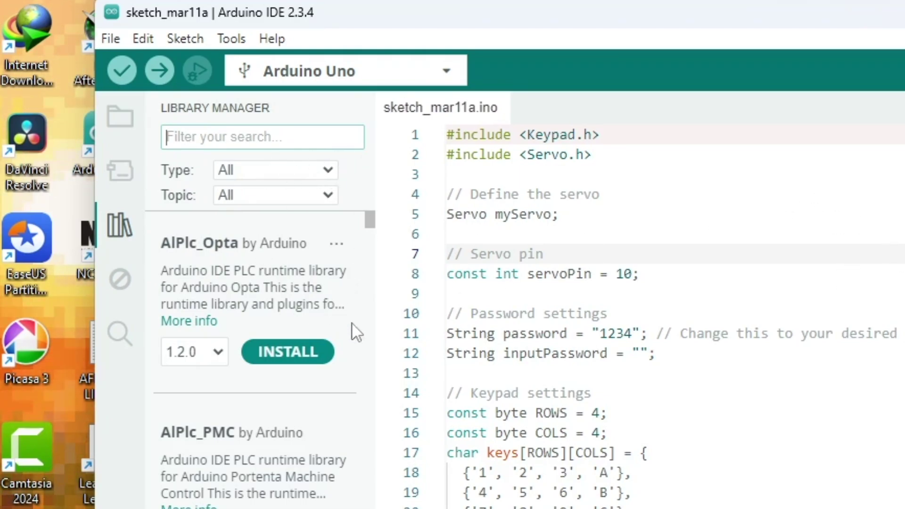
Search for 'Keypad by Mark Stanley, Alexander Brevig' and install Keypad 3.1.1
{"action": "key", "text": "ctrl+v"}
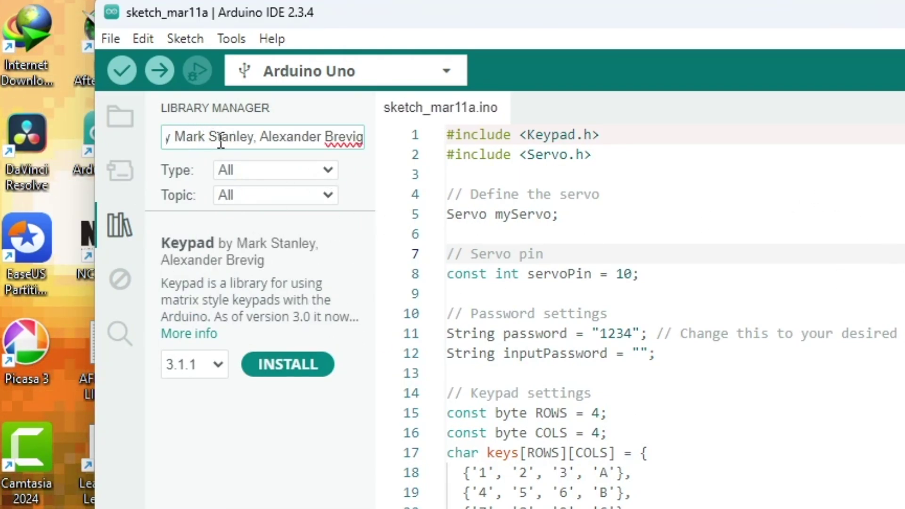
{"action": "key", "text": "ctrl+a"}
{"action": "left_click", "coordinate": [246, 137]}
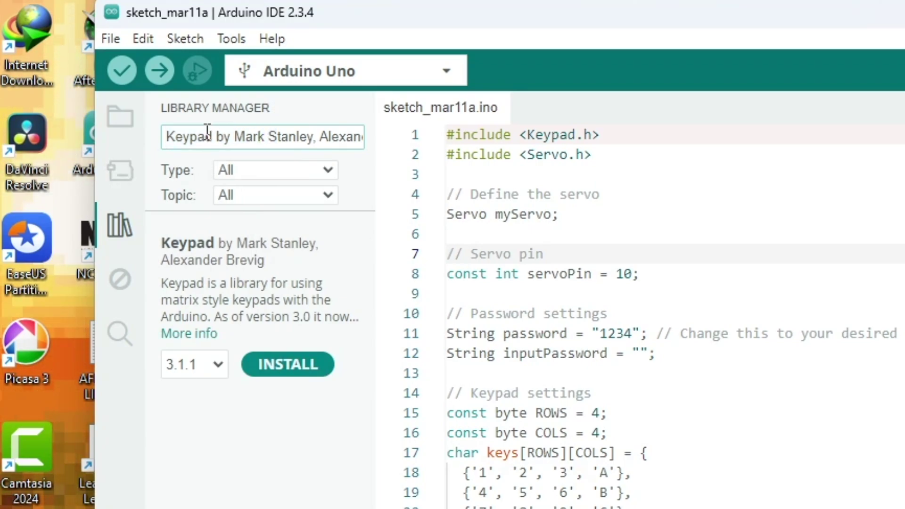
{"action": "left_click_drag", "start_coordinate": [215, 131], "coordinate": [370, 135]}
{"action": "left_click", "coordinate": [319, 134]}
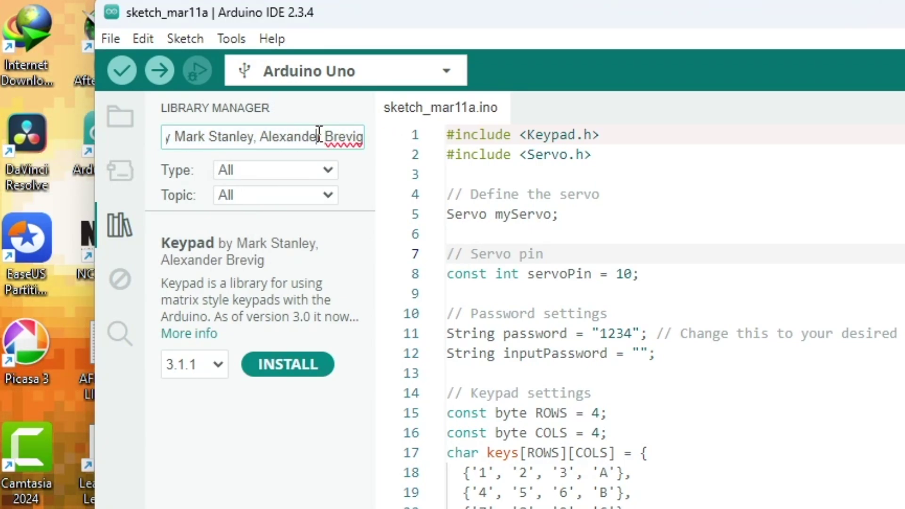
{"action": "left_click", "coordinate": [289, 366]}
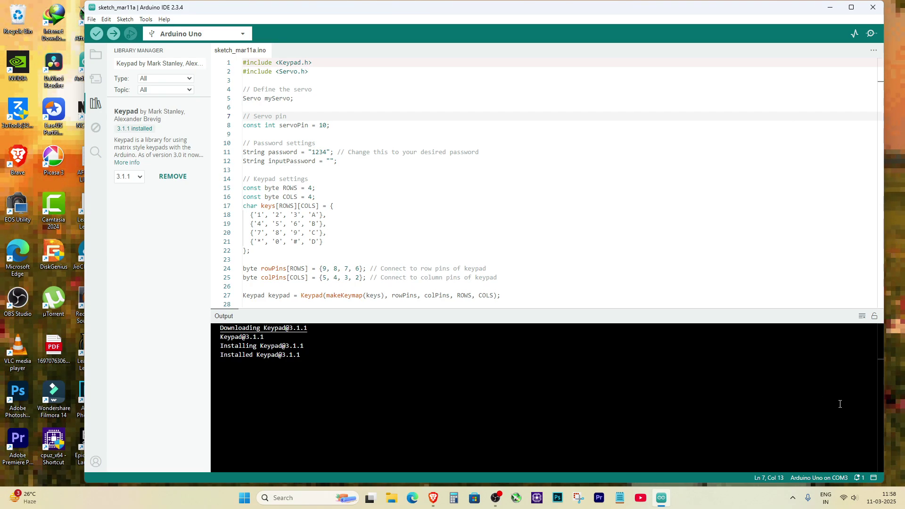
Recompile the sketch so it builds without the Keypad.h error
{"action": "left_click", "coordinate": [99, 36]}
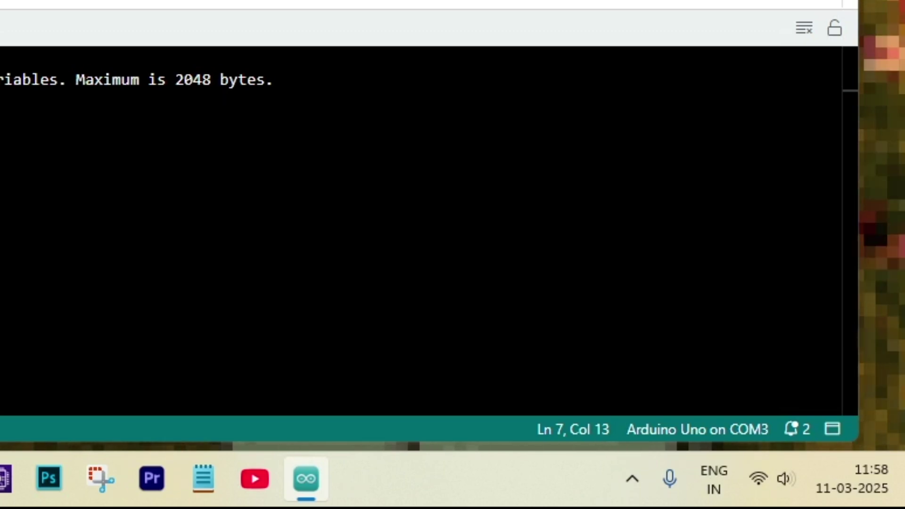
{"action": "key", "text": "ctrl+r"}
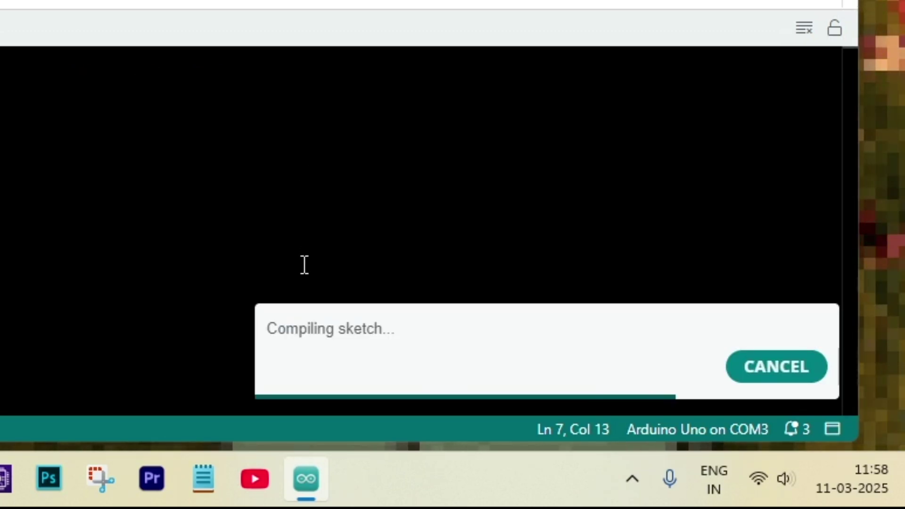